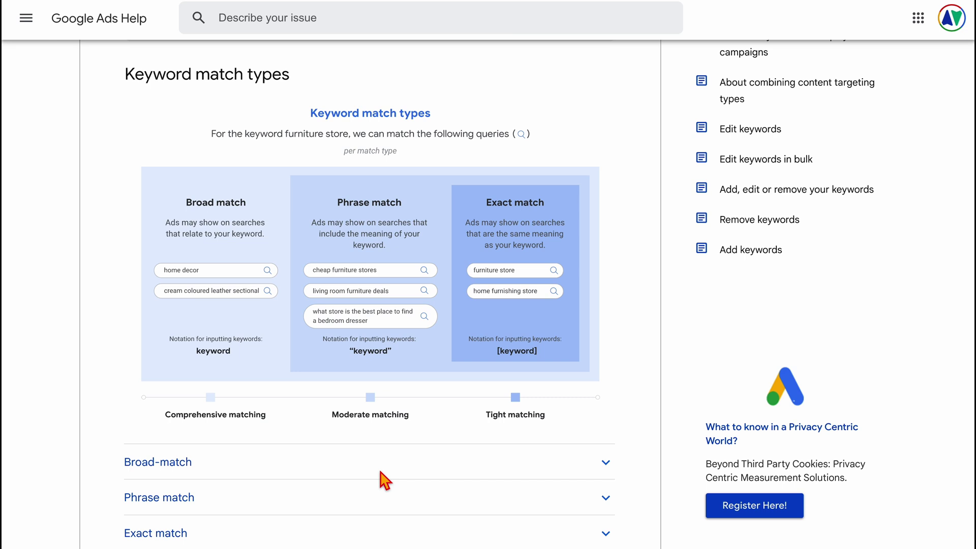
# Step: Zoom in on the broad, phrase and exact match chart for the keyword furniture store
pyautogui.hotkey('ctrl', '+')
pyautogui.hotkey('ctrl', '+')
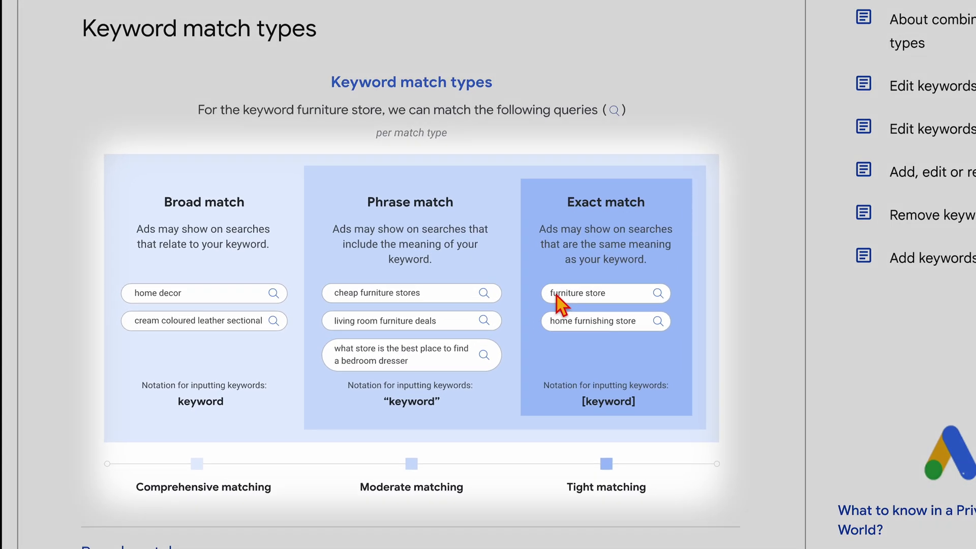
pyautogui.click(299, 111)
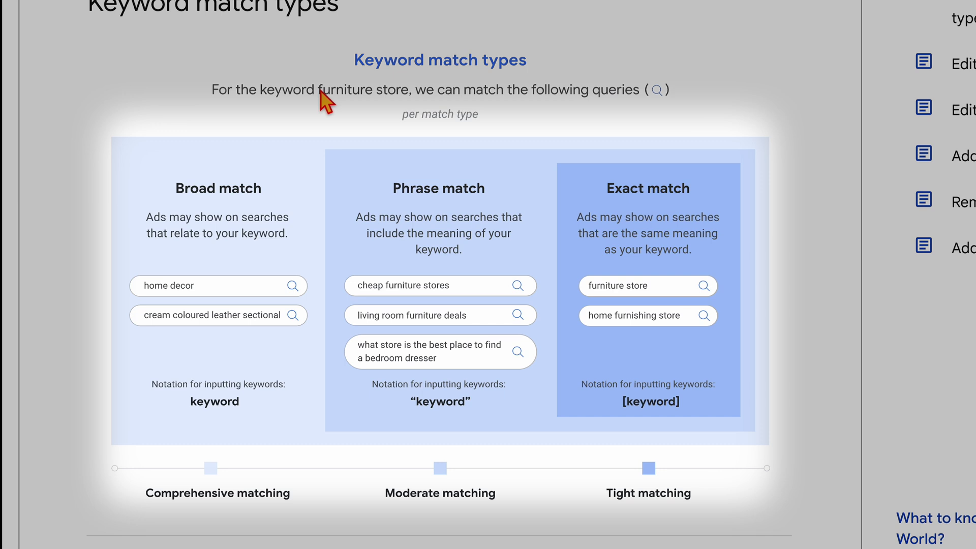
# Step: Bring up the Keyword Research Template's KWs sheet of Bali villa keywords by ad group
pyautogui.click(320, 94)
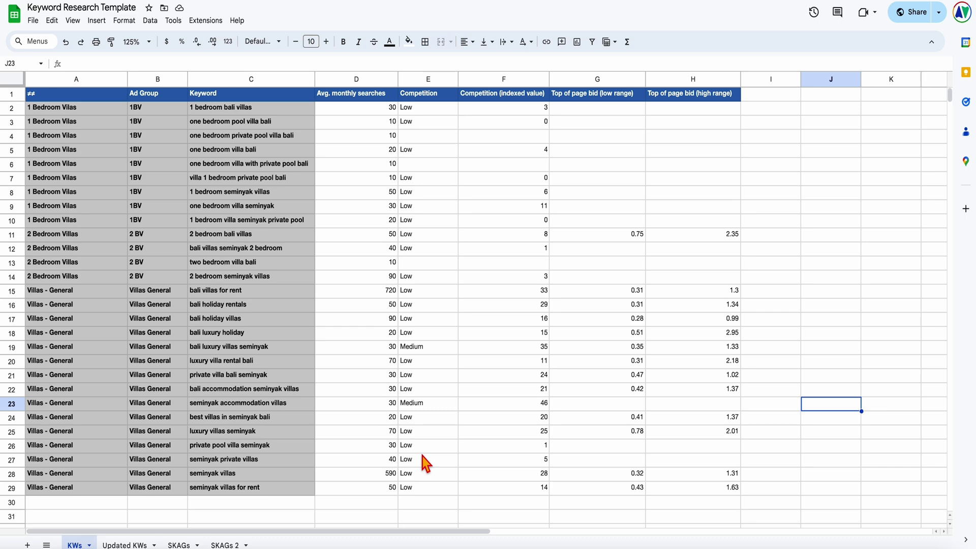
# Step: Undo the edit so cell A1 of the KWs sheet reads Campaign again
pyautogui.hotkey('ctrl', 'z')
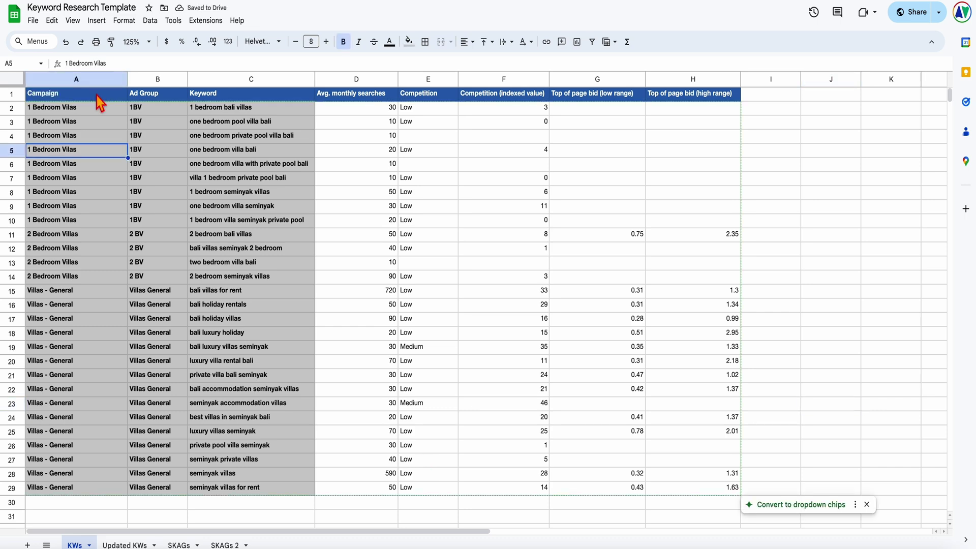
pyautogui.hscroll(1, 157, 120)
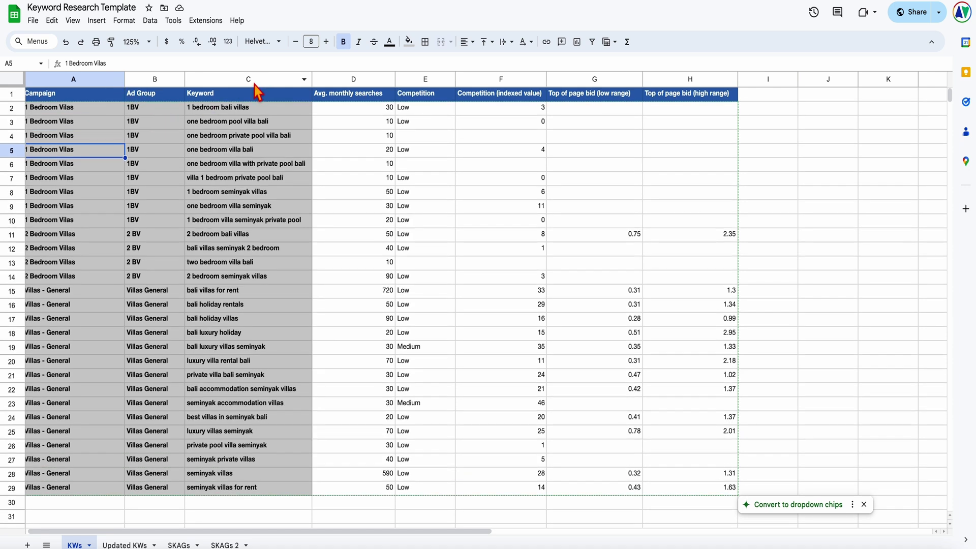
pyautogui.hscroll(3, 242, 219)
pyautogui.hscroll(-2, 243, 221)
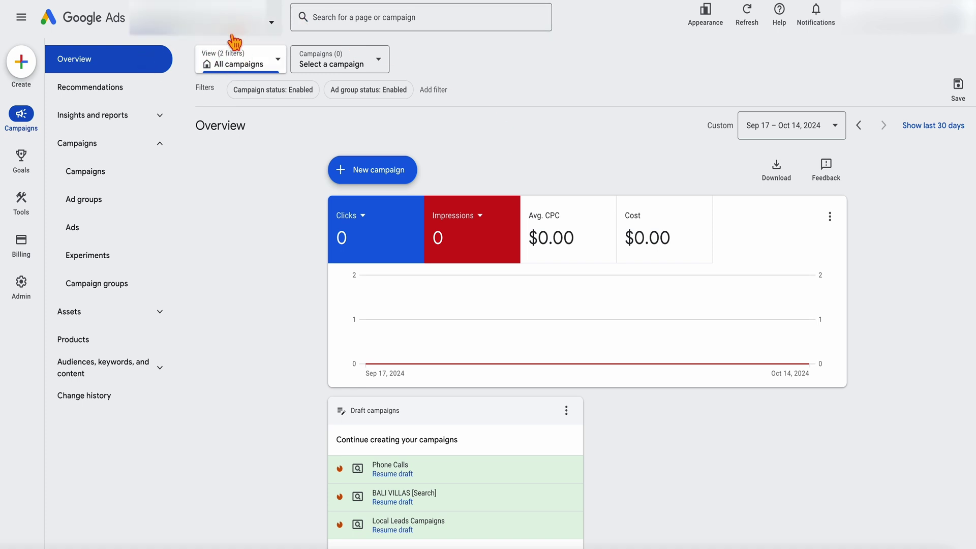
# Step: Open Keyword Planner from Tools > Planning and choose Discover new keywords
pyautogui.moveTo(26, 224)
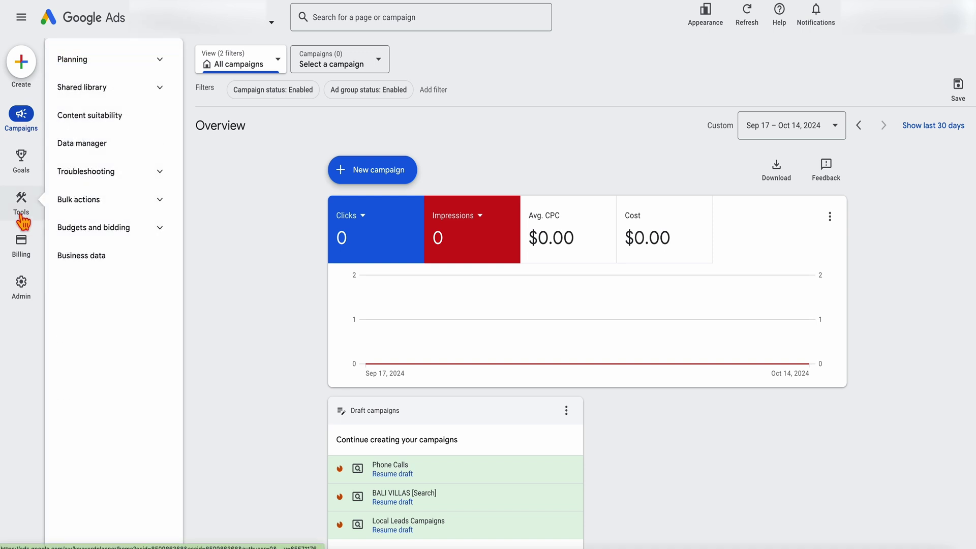
pyautogui.click(164, 71)
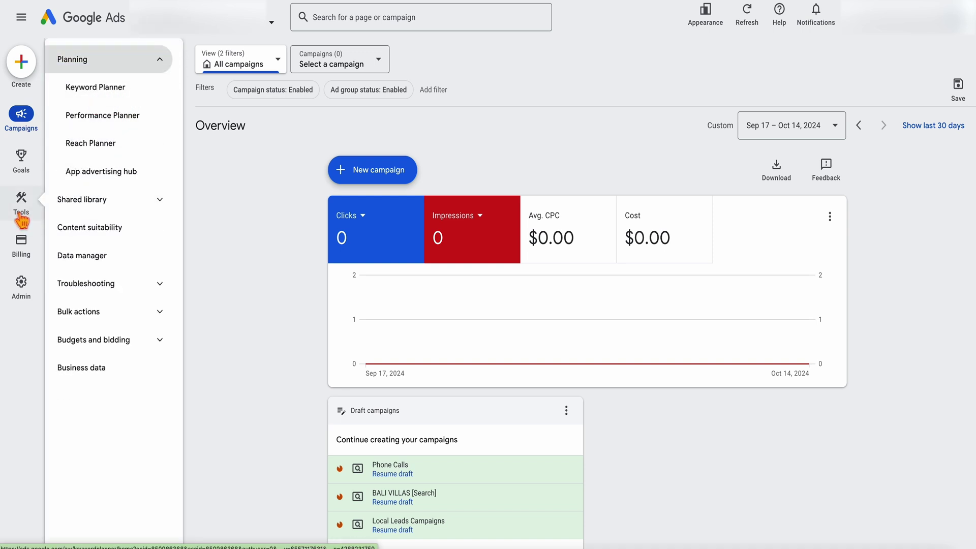
pyautogui.click(104, 90)
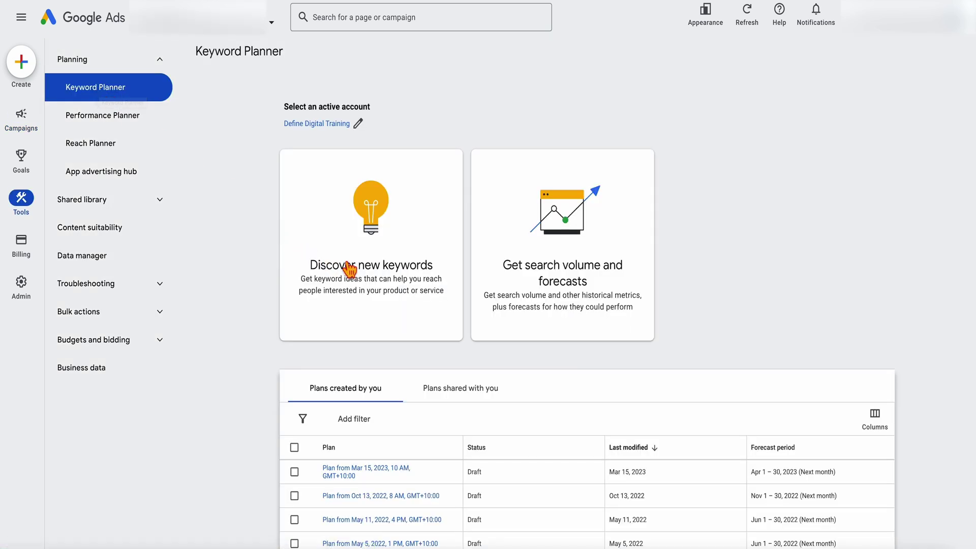
pyautogui.click(343, 264)
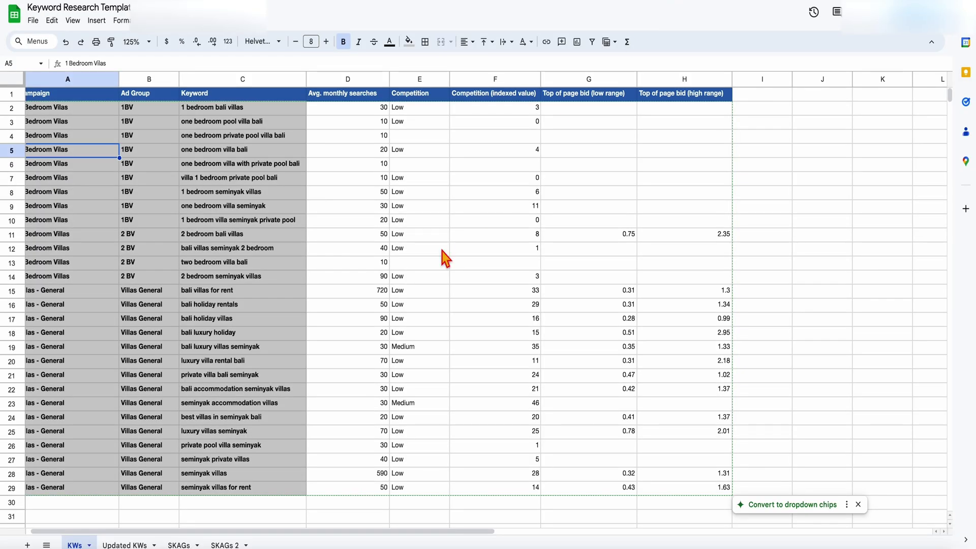
pyautogui.moveTo(195, 108); pyautogui.dragTo(202, 140)
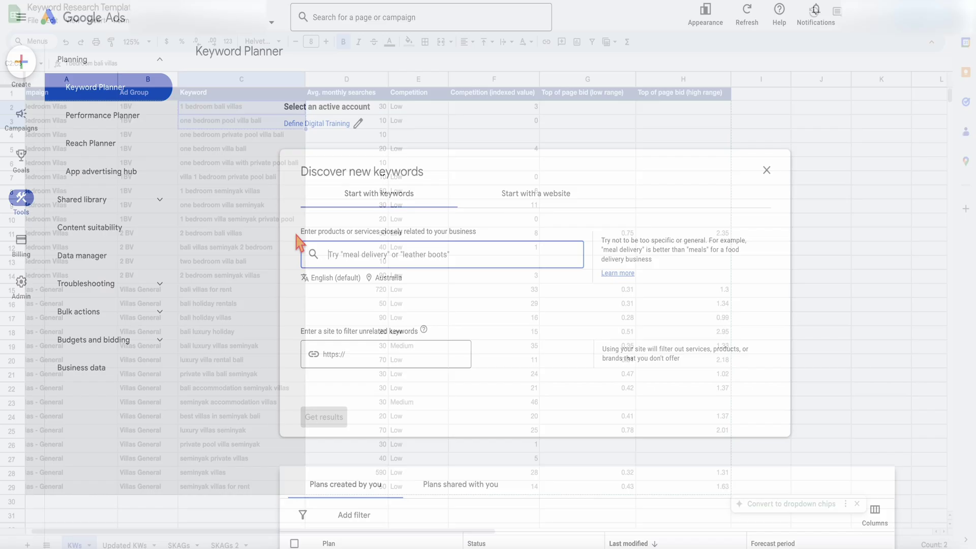
pyautogui.write('1 bedroom bali villa one bedroom pool villa b... two bedroom villa bali 2 bedroom seminyak villas bali holiday villas bali luxury holiday')
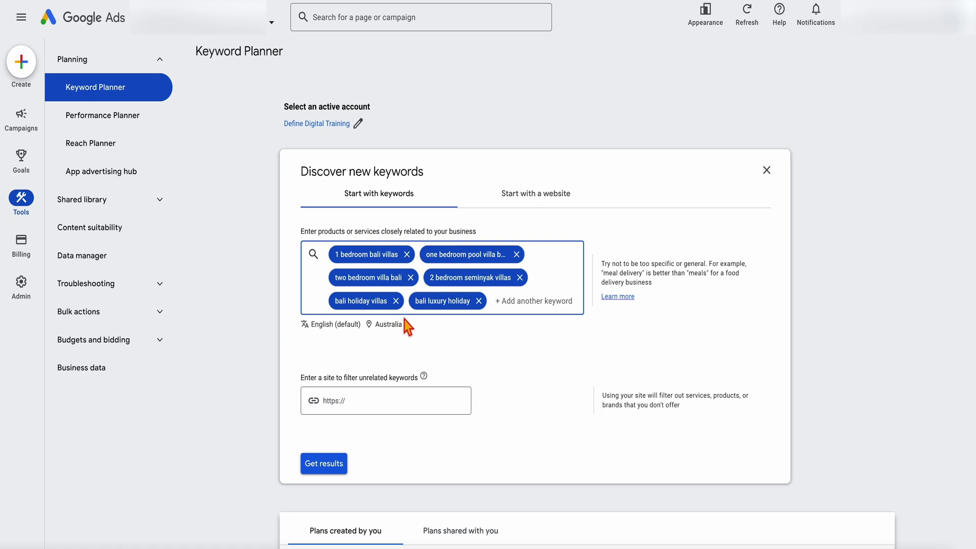
pyautogui.click(366, 407)
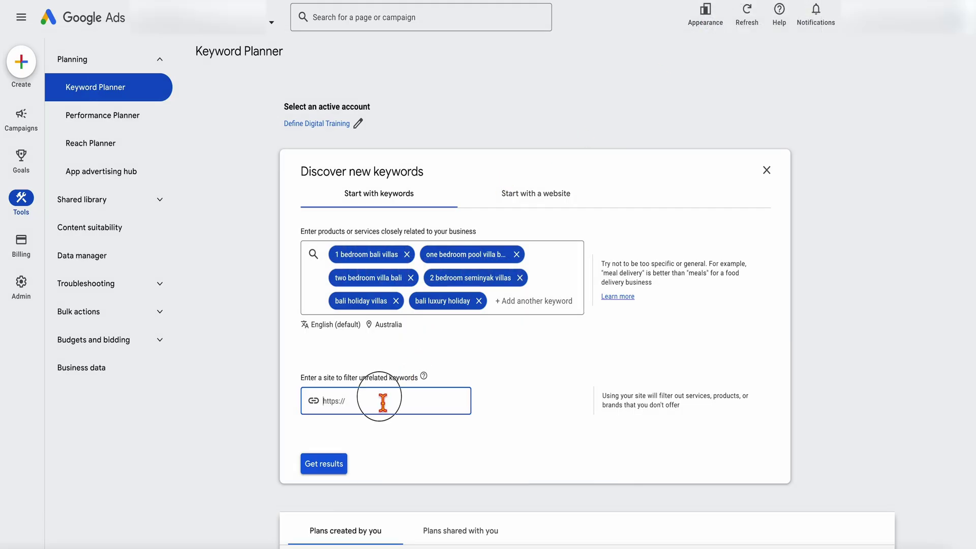
pyautogui.write('https://www.myvillasinbali.com/')
pyautogui.scroll(-1, 380, 436)
# Step: Get results and review the six provided keywords and 132 ideas with their trend sparklines
pyautogui.click(332, 416)
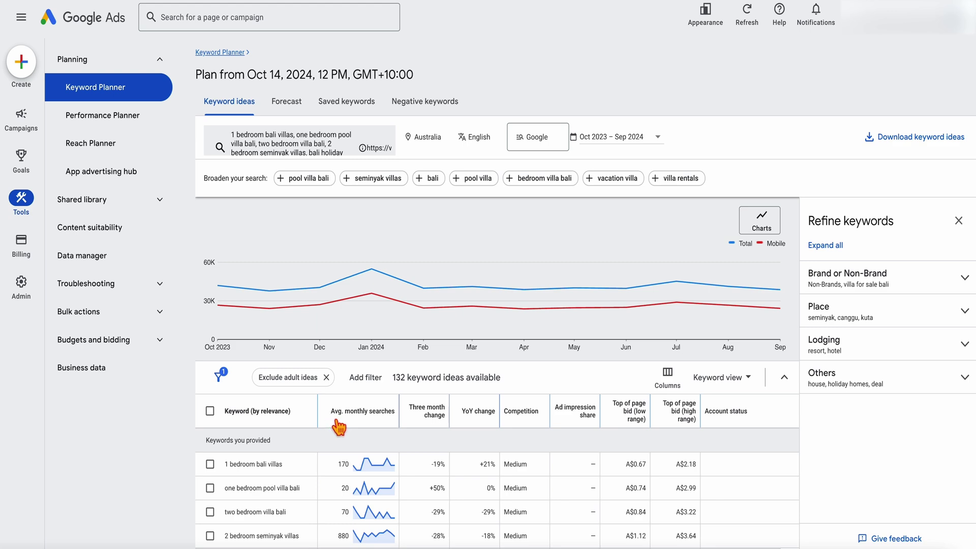
pyautogui.scroll(-2, 338, 427)
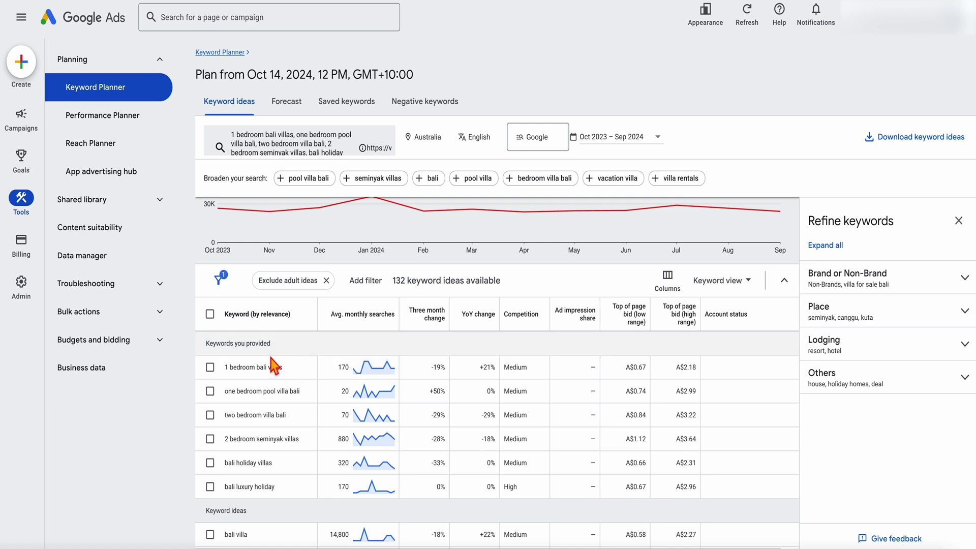
pyautogui.tripleClick(226, 344)
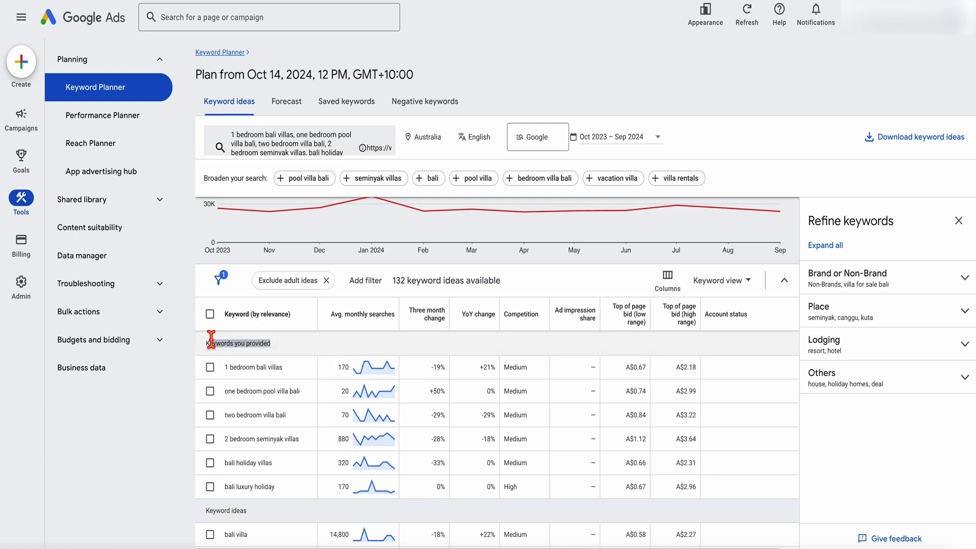
pyautogui.scroll(-2, 230, 354)
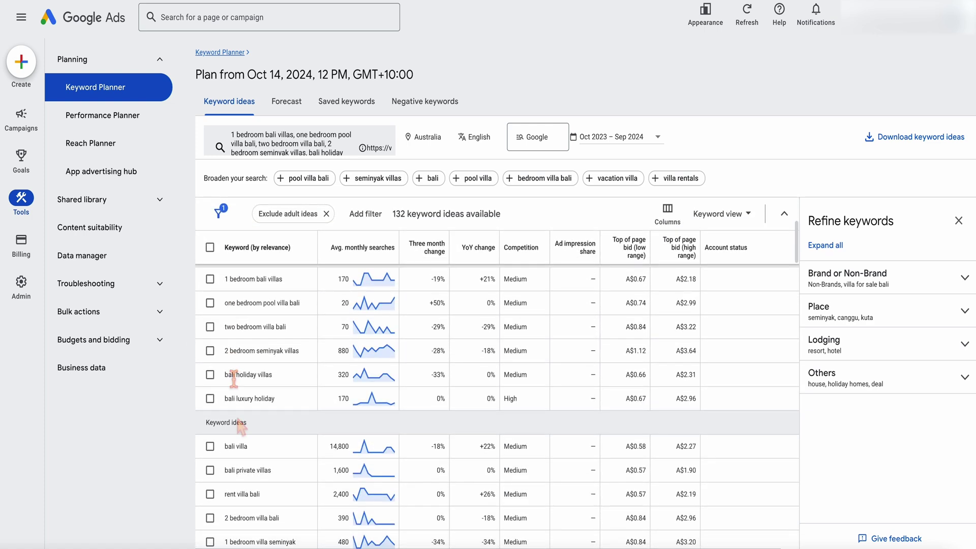
pyautogui.tripleClick(211, 424)
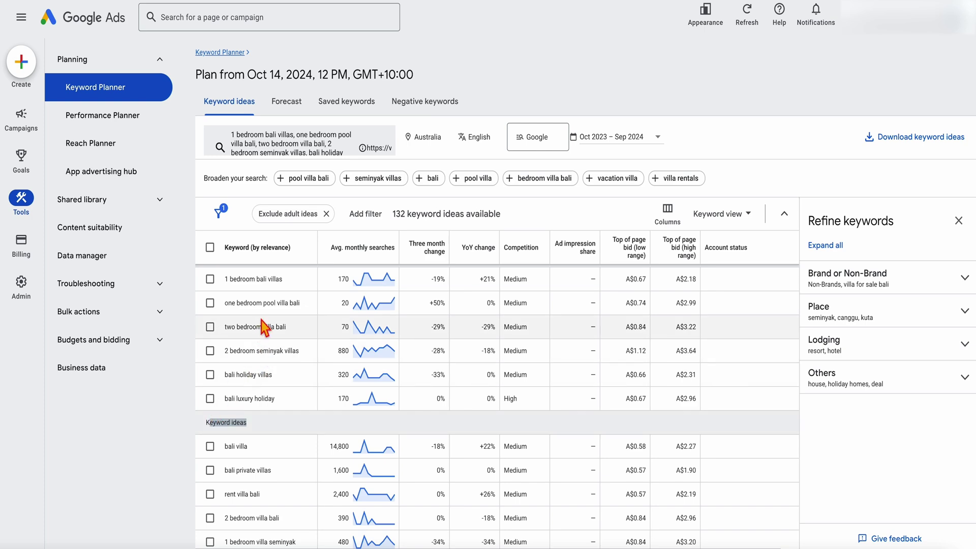
pyautogui.scroll(-3, 262, 417)
pyautogui.scroll(-15, 262, 417)
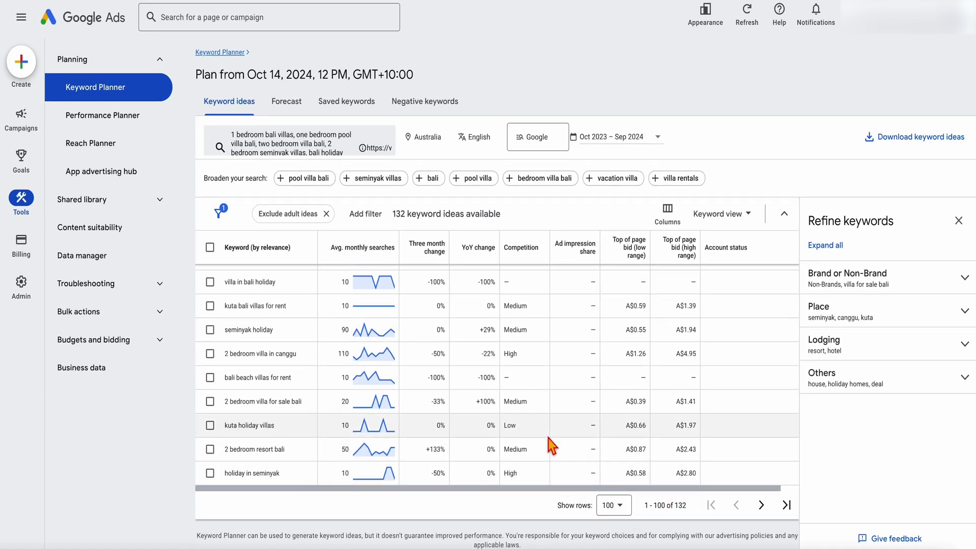
pyautogui.scroll(20, 551, 447)
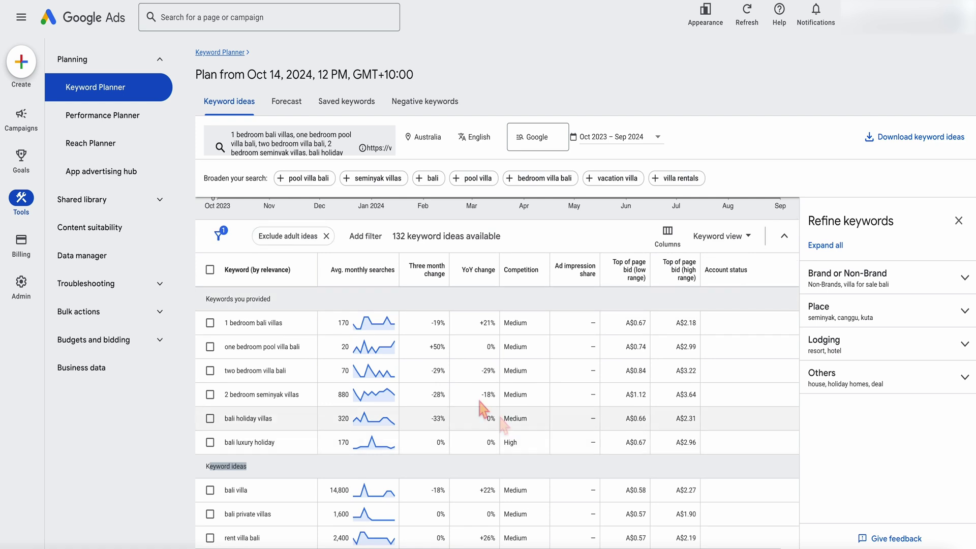
pyautogui.moveTo(374, 355)
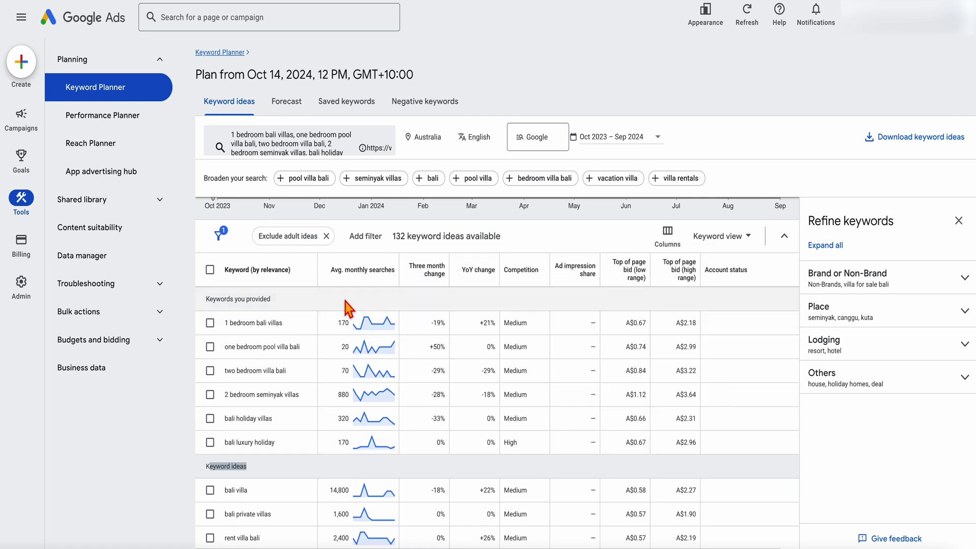
pyautogui.moveTo(358, 332)
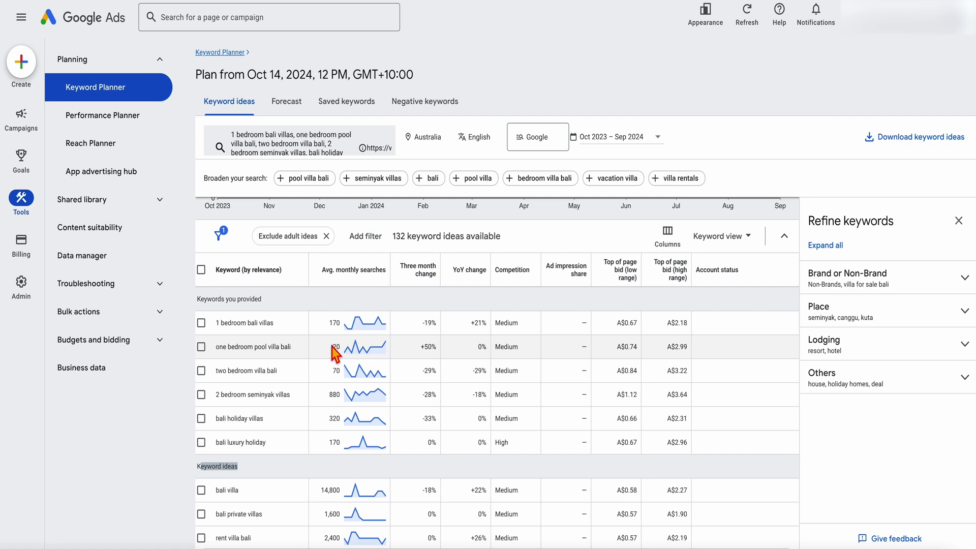
pyautogui.hscroll(1, 331, 347)
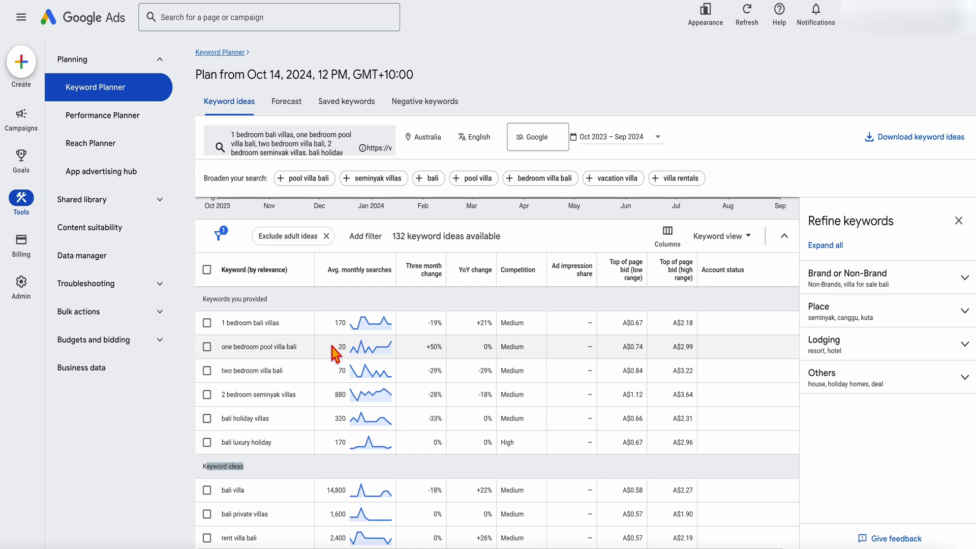
pyautogui.scroll(-3, 331, 347)
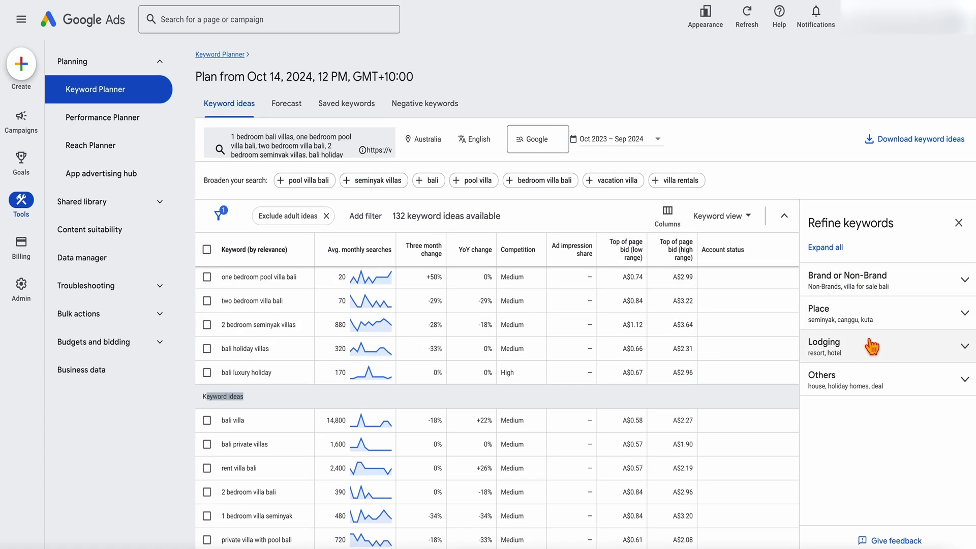
# Step: Refine ideas by Place to exclude canggu and kuta, keeping seminyak and 114 of 130 ideas
pyautogui.click(876, 318)
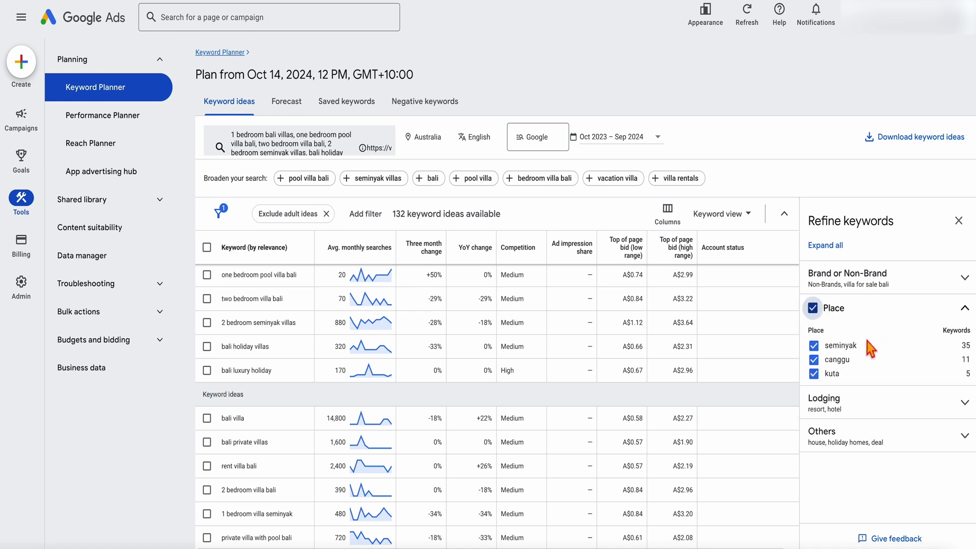
pyautogui.doubleClick(836, 360)
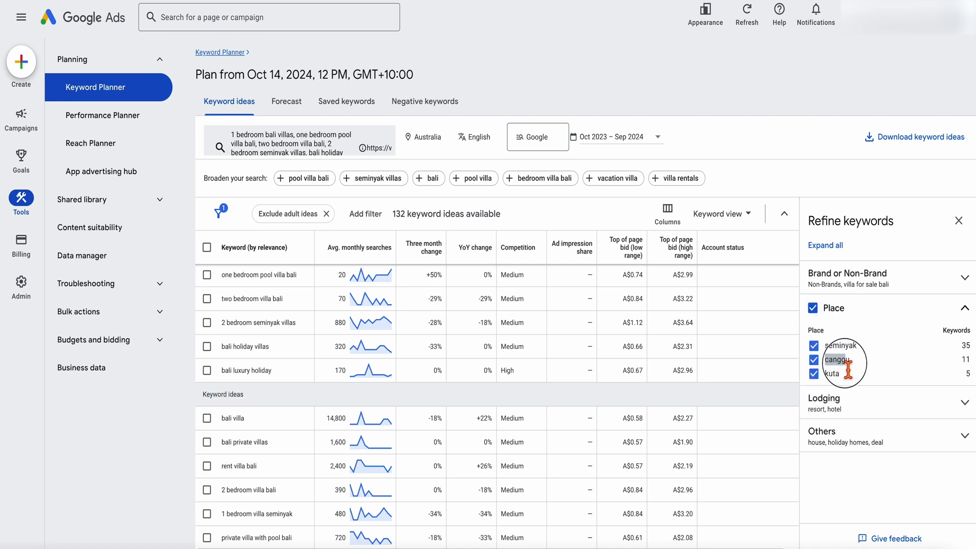
pyautogui.click(814, 360)
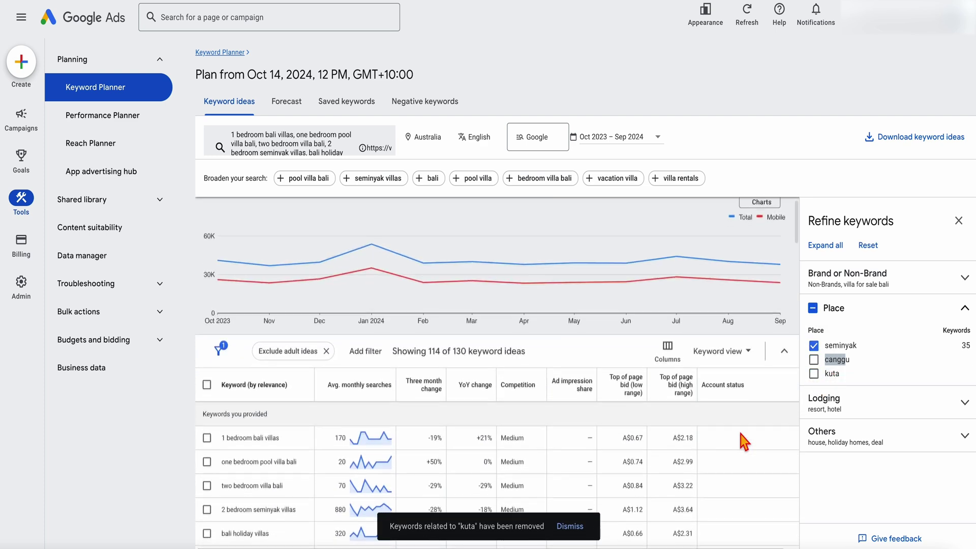
pyautogui.scroll(-1, 739, 434)
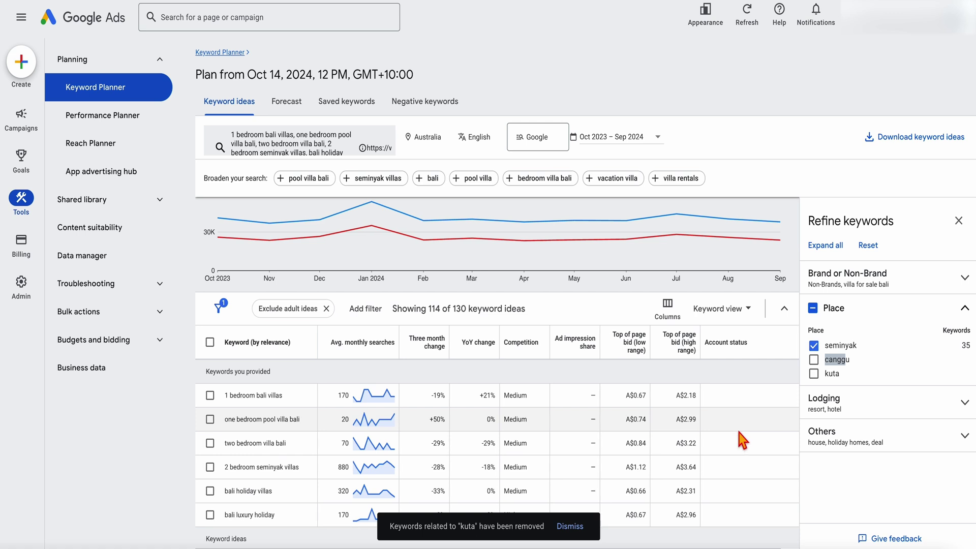
pyautogui.click(875, 279)
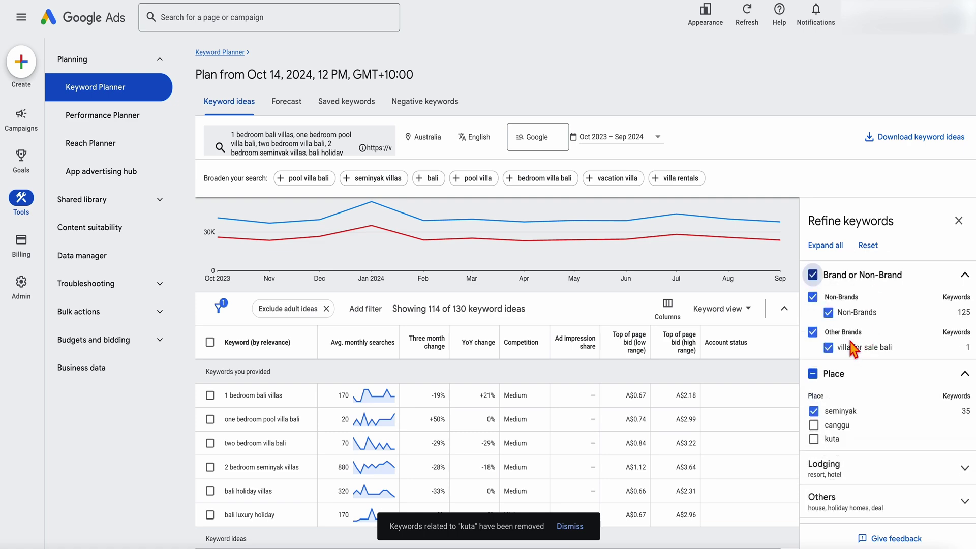
pyautogui.click(867, 476)
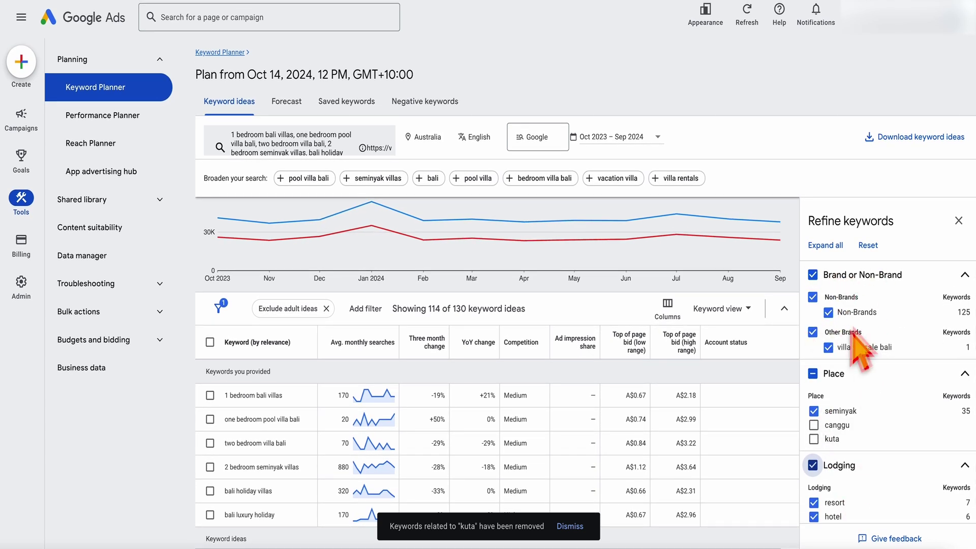
pyautogui.click(813, 424)
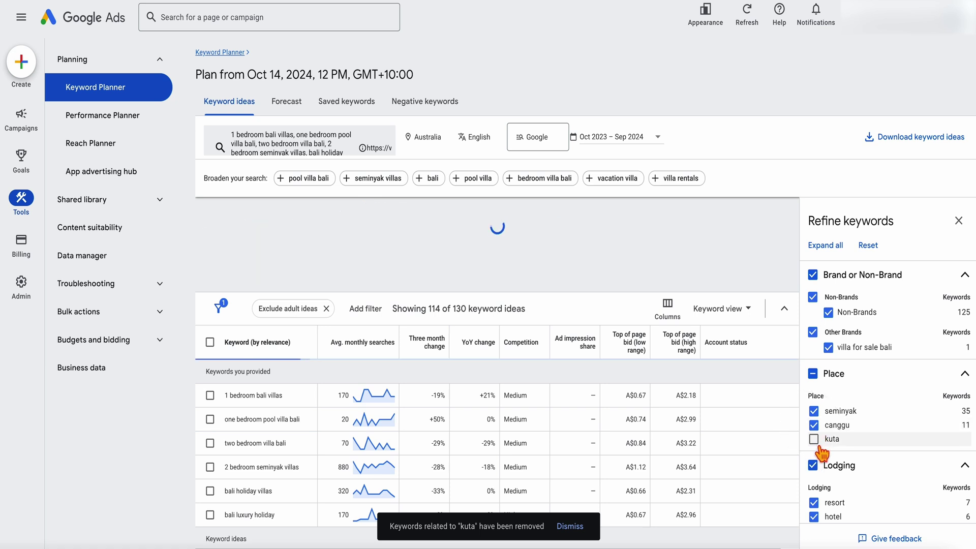
pyautogui.click(814, 439)
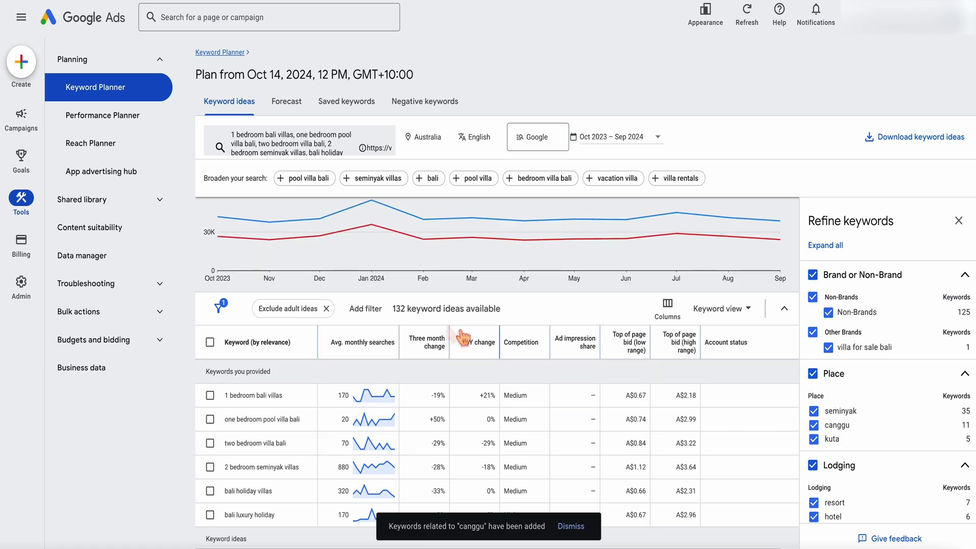
pyautogui.click(814, 424)
pyautogui.click(814, 438)
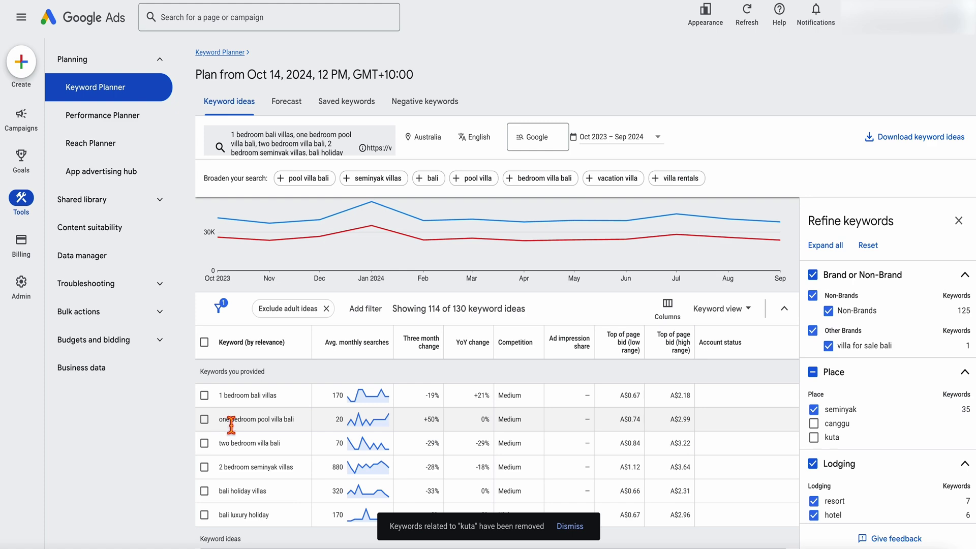
pyautogui.scroll(-1, 231, 425)
# Step: Tick one bedroom pool villa bali and 2 bedroom seminyak villas in the ideas table
pyautogui.click(205, 368)
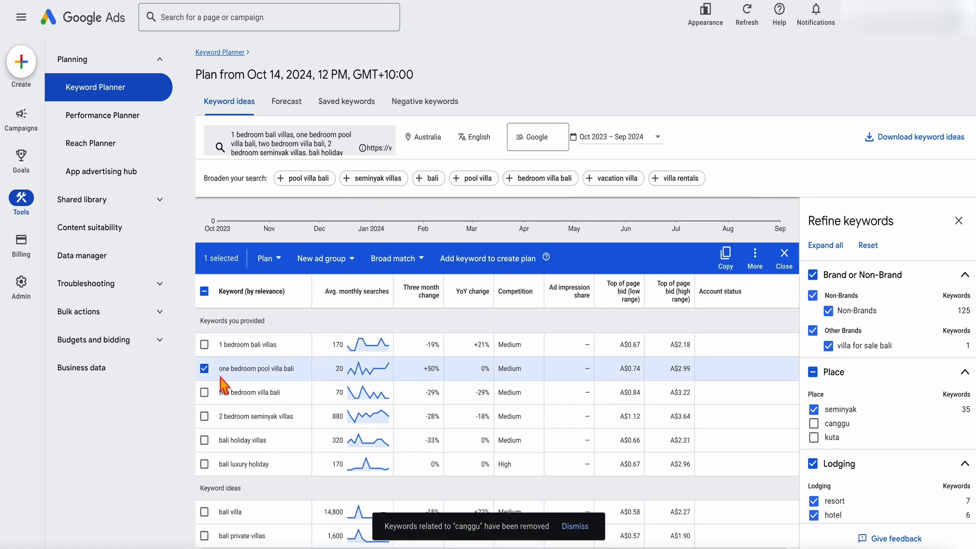
pyautogui.click(205, 344)
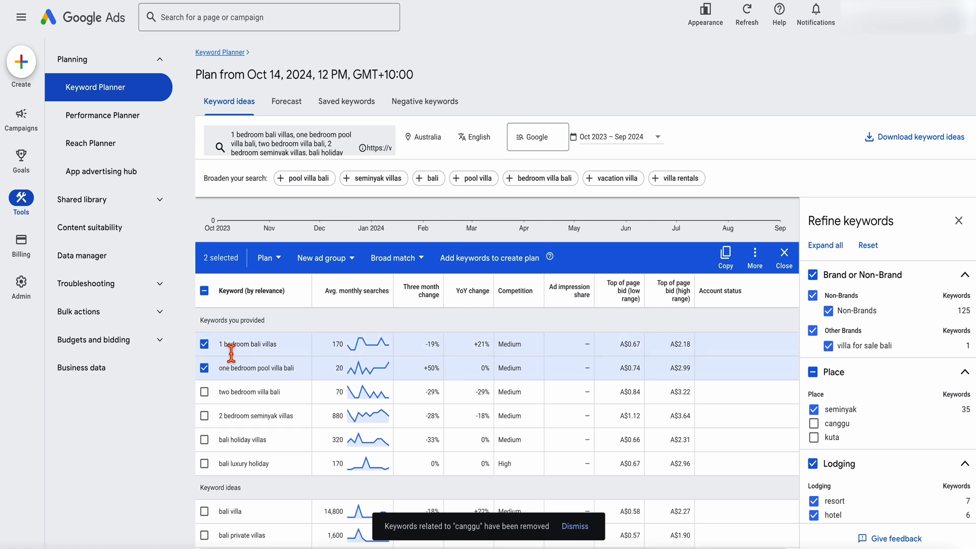
pyautogui.click(204, 344)
pyautogui.click(204, 416)
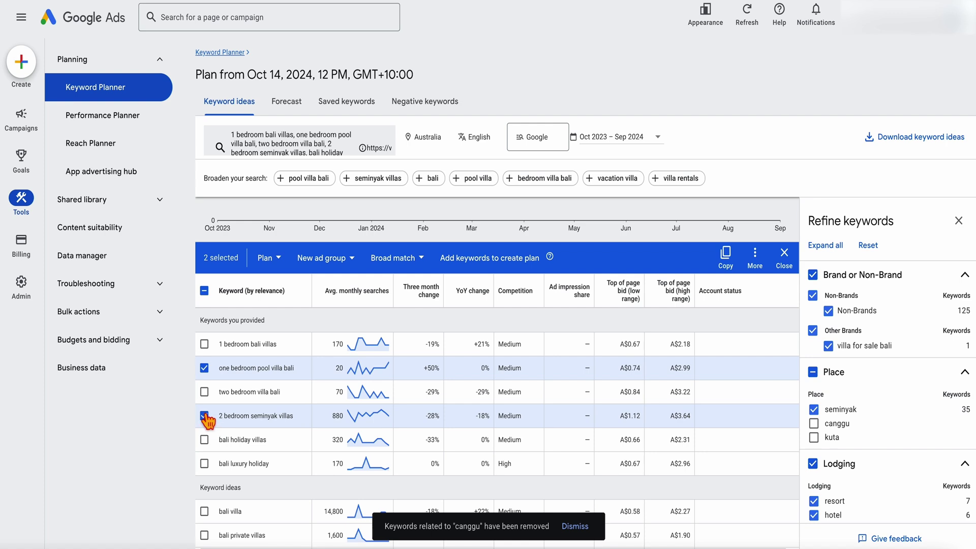
pyautogui.scroll(-5, 205, 419)
# Step: Tick bali luxury holiday, two bedroom villa seminyak and two more ideas for six selected
pyautogui.click(205, 437)
pyautogui.click(204, 485)
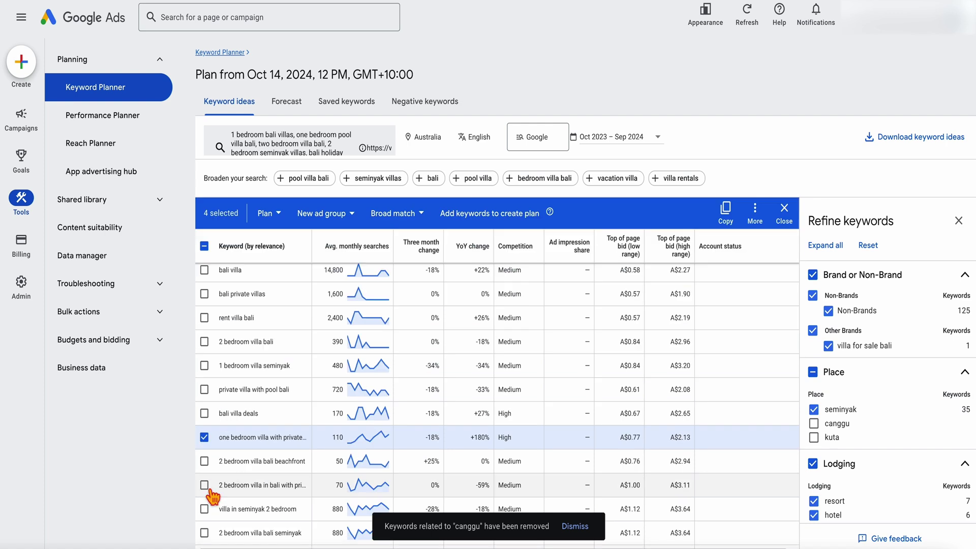
pyautogui.scroll(-3, 206, 491)
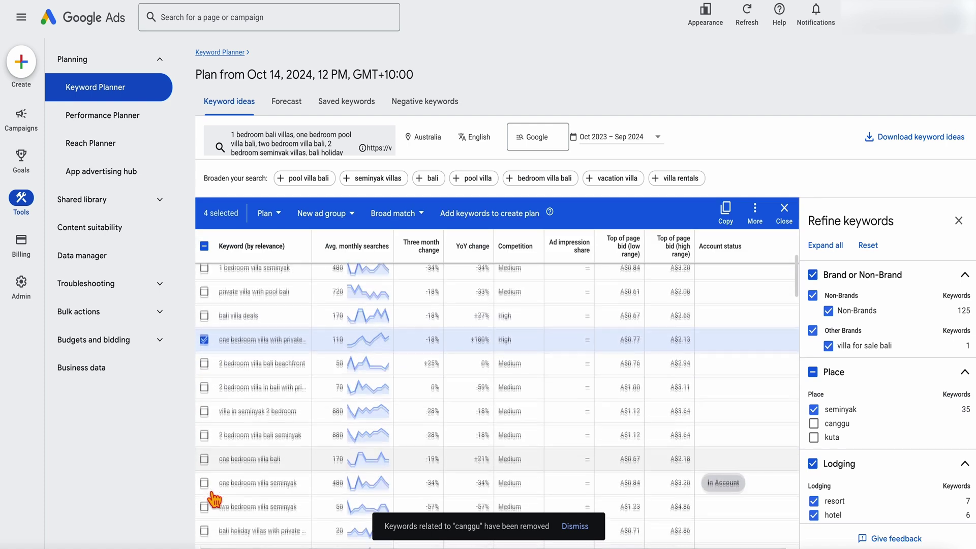
pyautogui.click(201, 496)
pyautogui.scroll(-1, 208, 501)
pyautogui.click(202, 505)
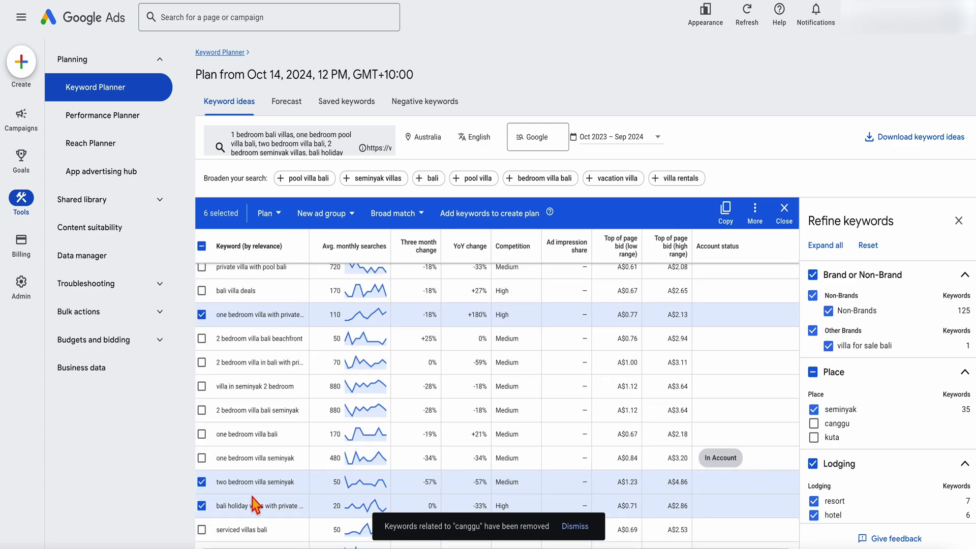
pyautogui.scroll(-10, 297, 436)
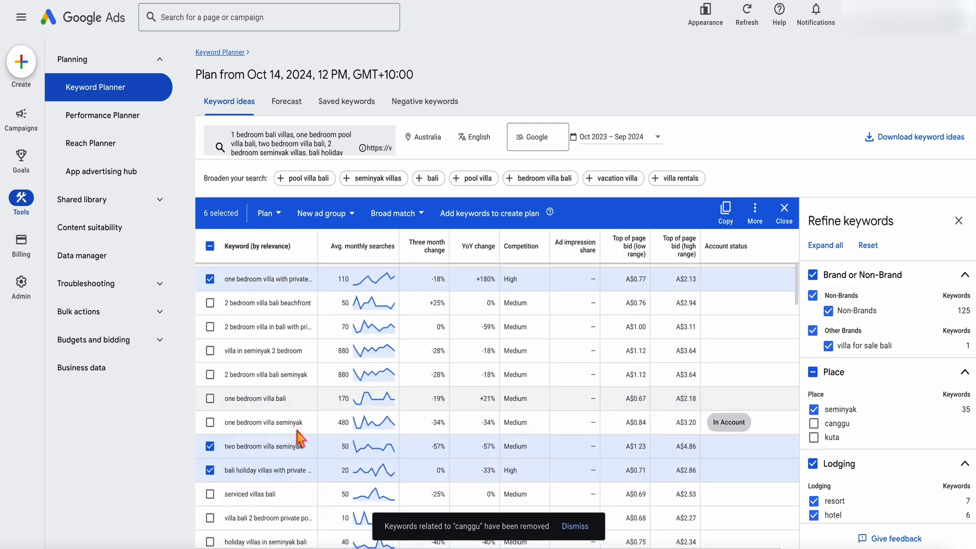
pyautogui.scroll(-3, 300, 437)
pyautogui.scroll(15, 297, 436)
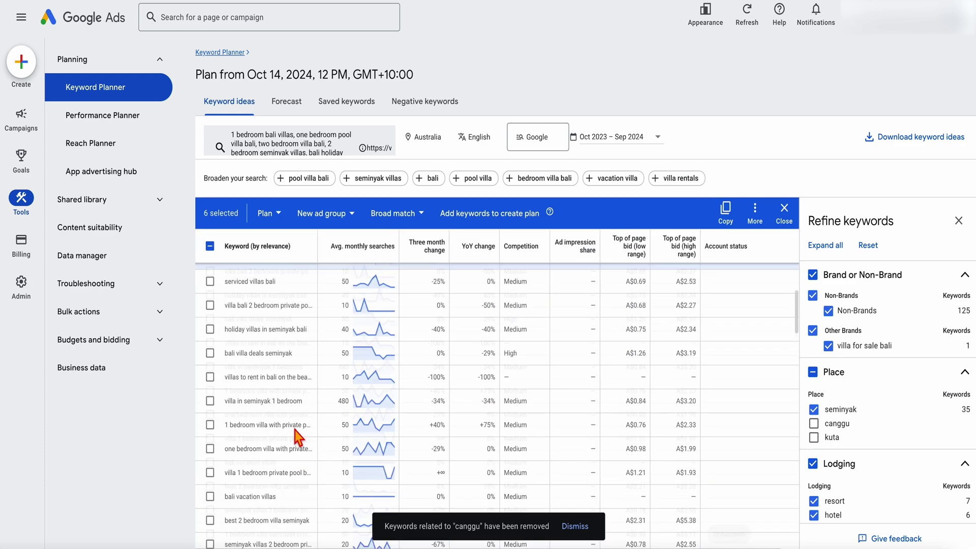
pyautogui.scroll(-2, 379, 417)
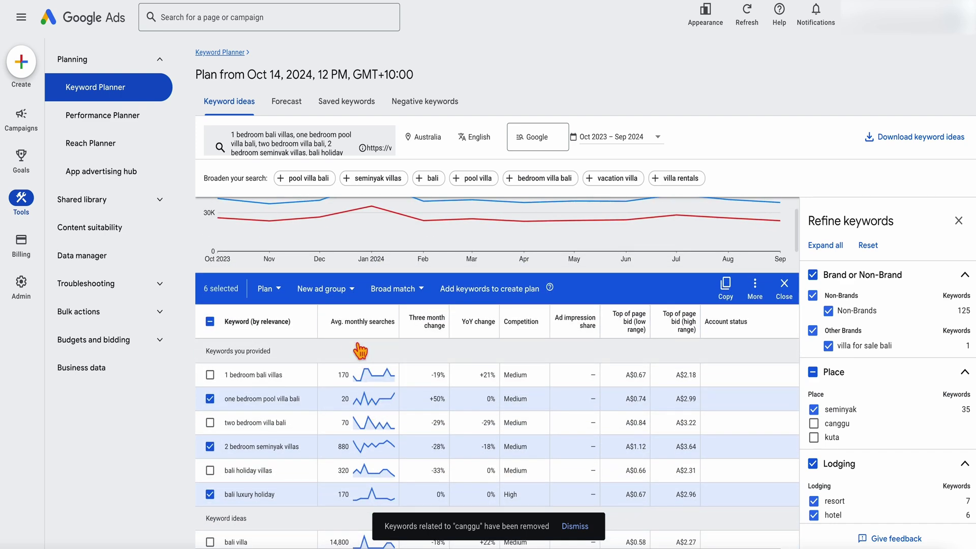
pyautogui.doubleClick(509, 464)
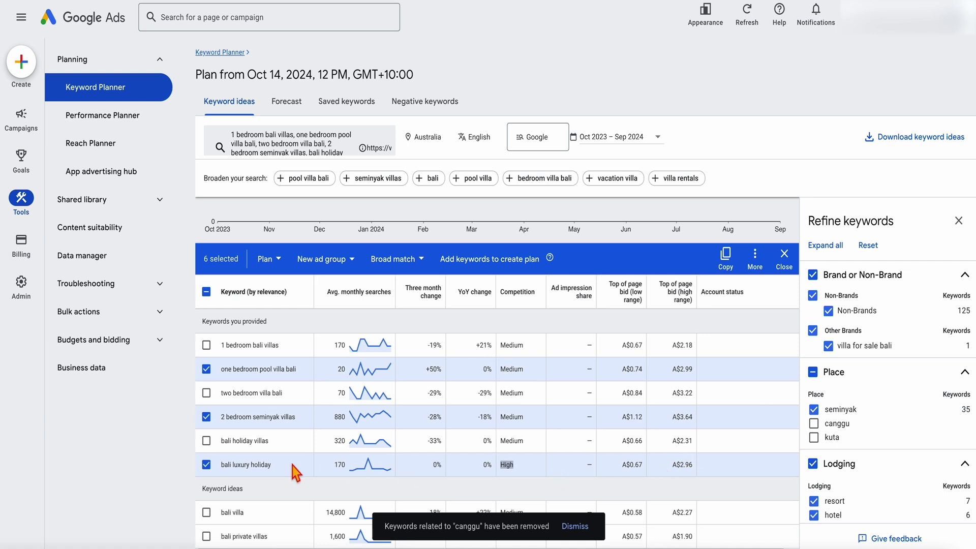
pyautogui.moveTo(364, 471)
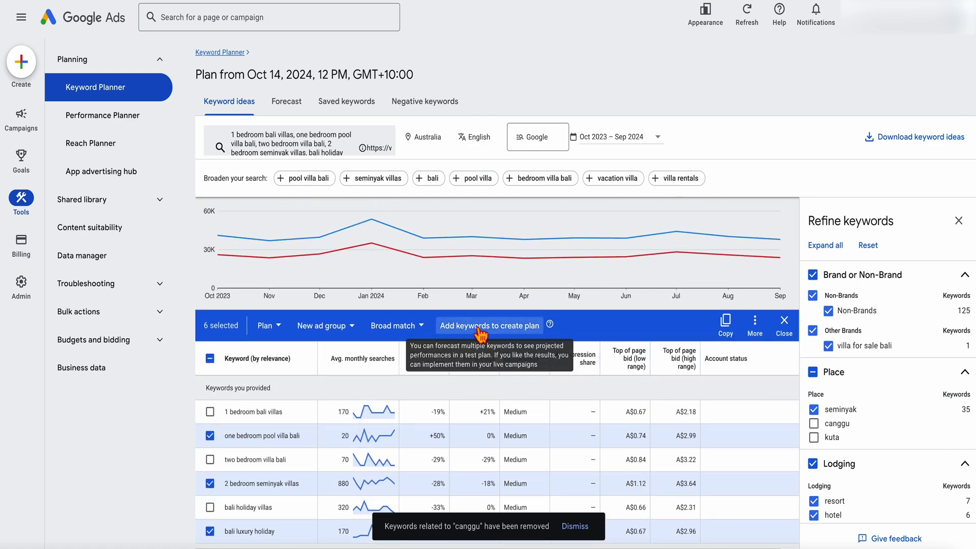
# Step: Add the six keywords to a plan and view its Forecast saved keywords
pyautogui.click(481, 328)
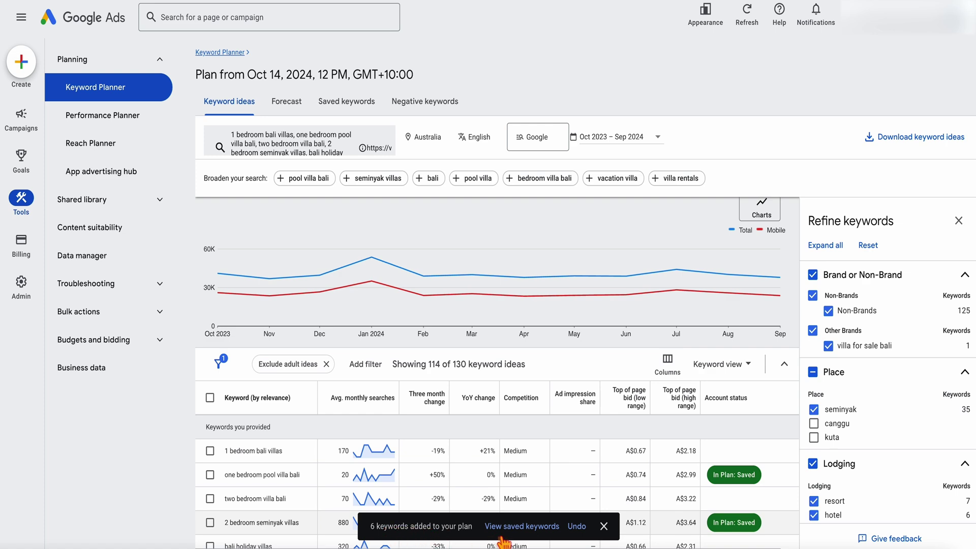
pyautogui.click(290, 107)
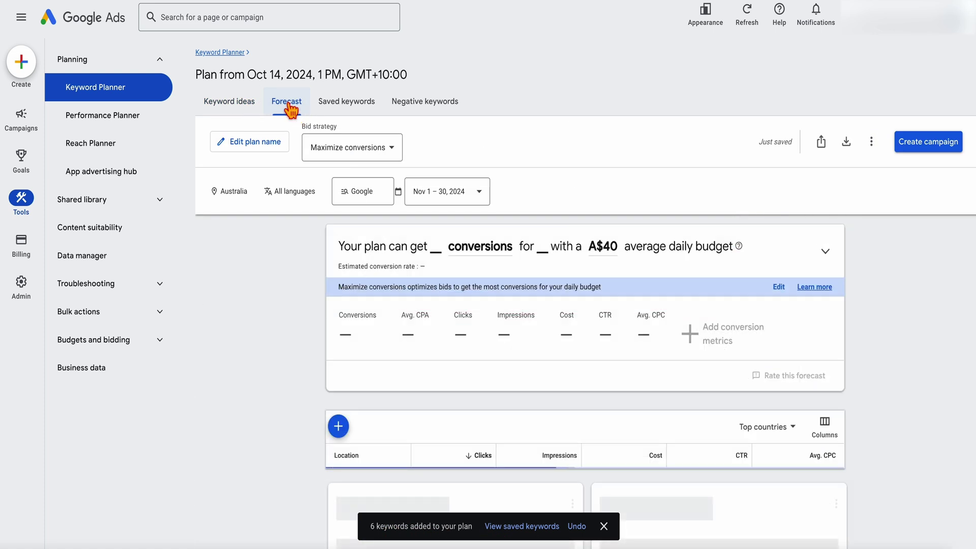
pyautogui.click(339, 112)
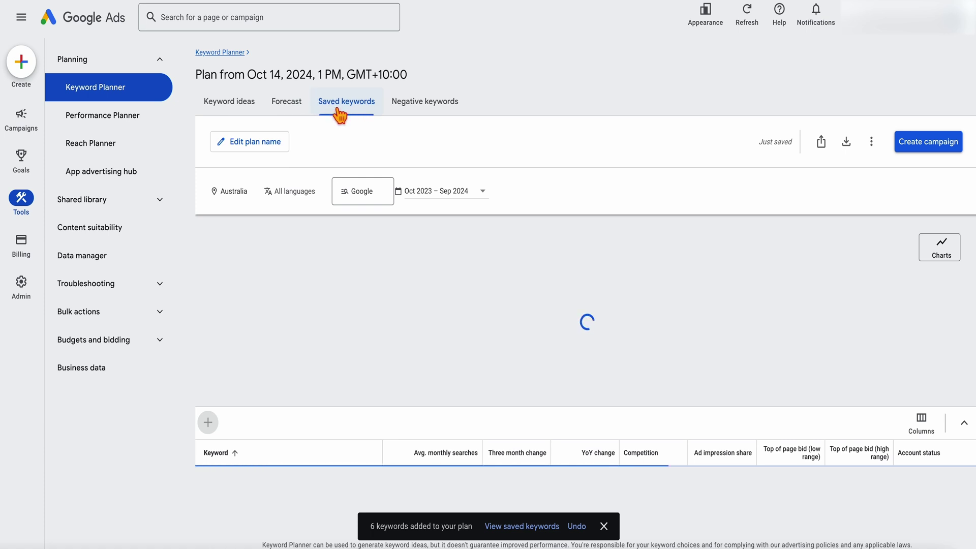
# Step: Export the plan forecasts to Google Sheets from the download menu
pyautogui.click(849, 150)
pyautogui.click(849, 150)
pyautogui.click(849, 149)
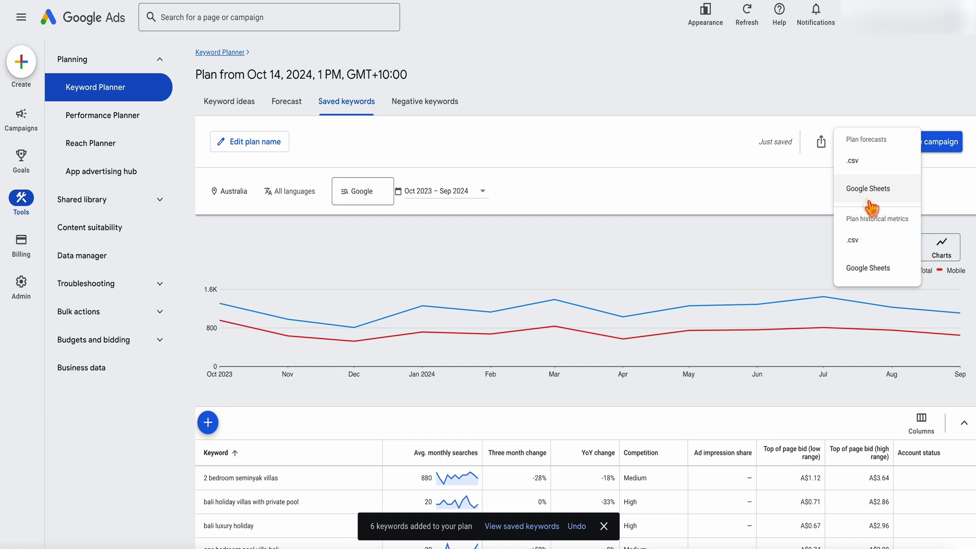
pyautogui.click(842, 189)
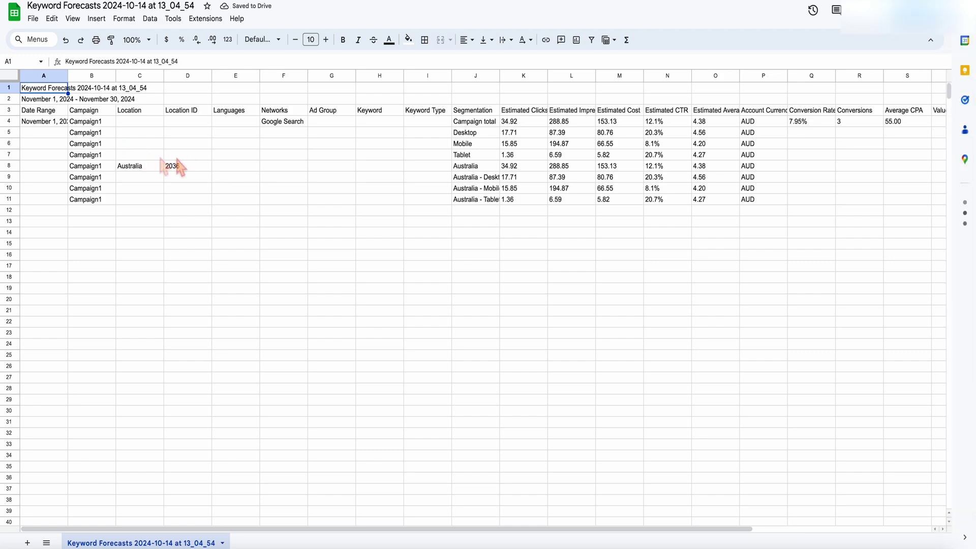
# Step: Auto-fit column K so the Estimated Clicks header of the forecast export fits
pyautogui.hscroll(5, 464, 173)
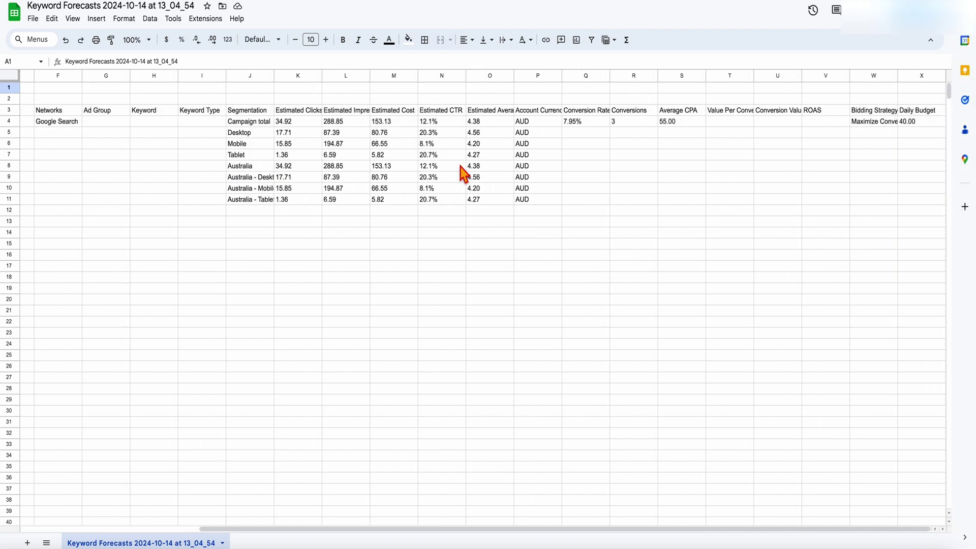
pyautogui.hscroll(-5, 461, 166)
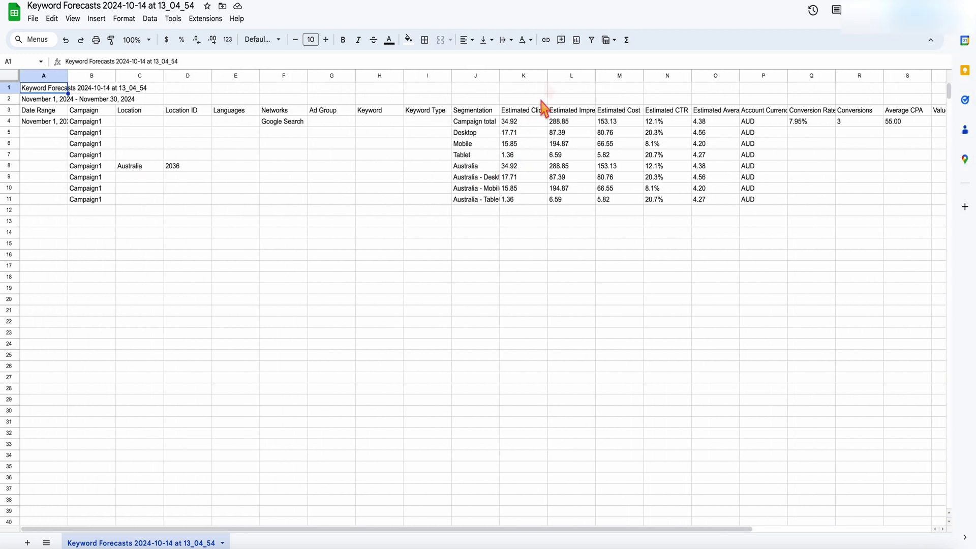
pyautogui.doubleClick(548, 76)
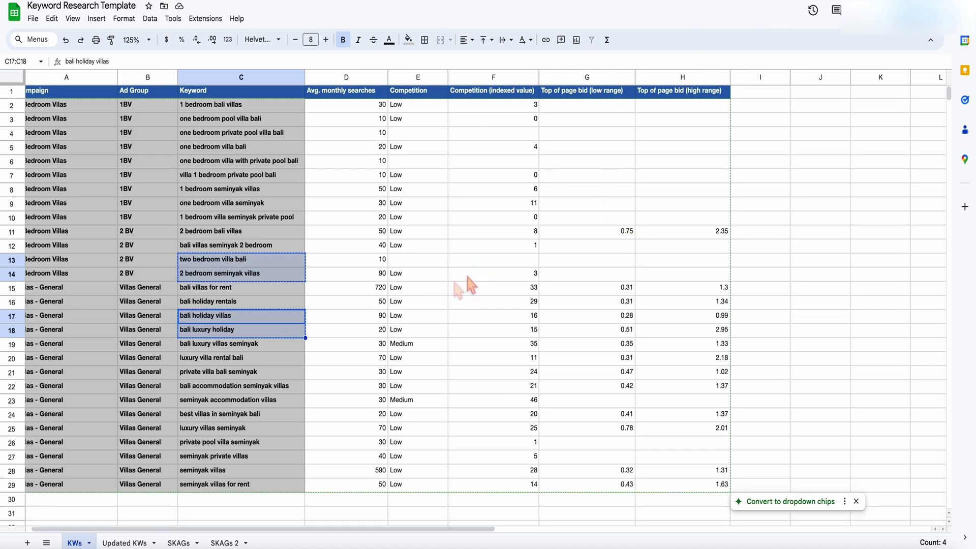
pyautogui.click(362, 316)
pyautogui.hscroll(-1, 282, 301)
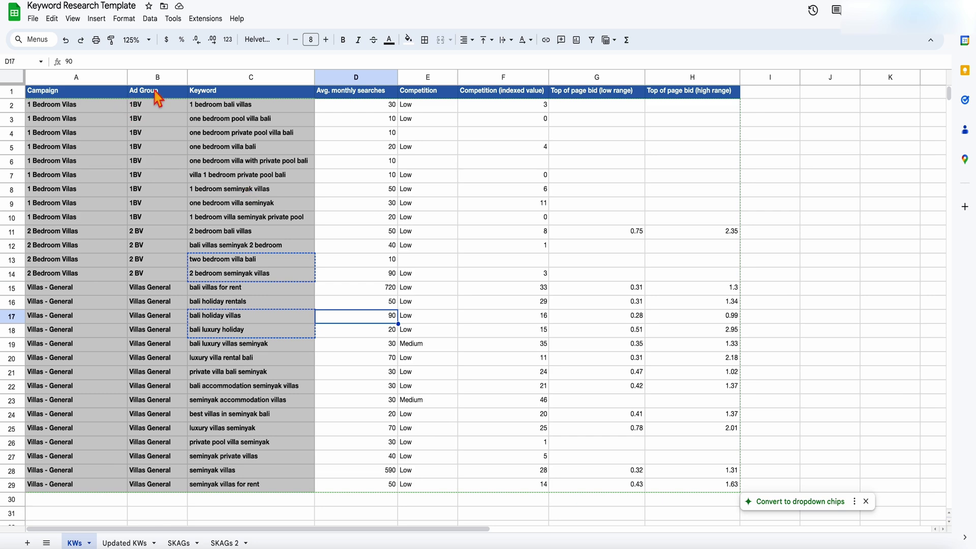
pyautogui.click(74, 80)
pyautogui.click(155, 80)
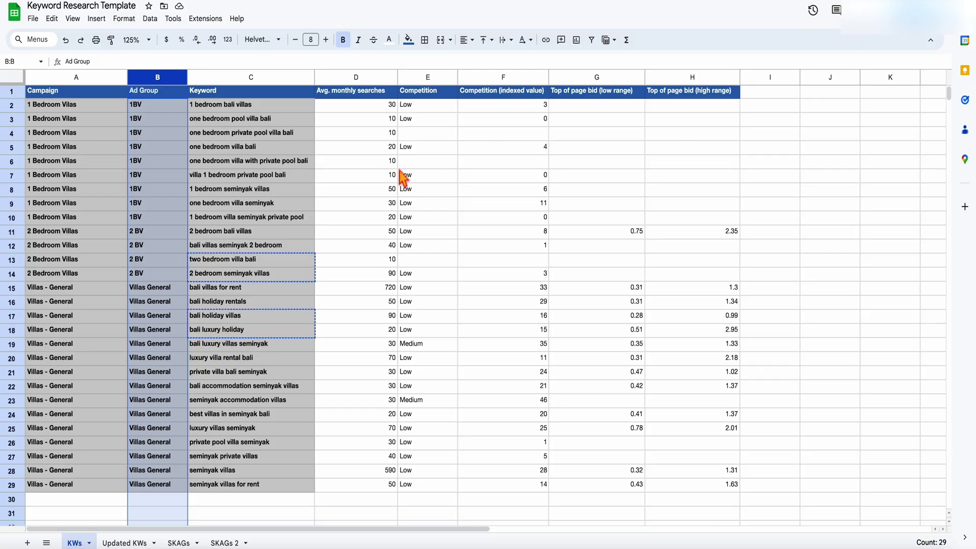
pyautogui.click(184, 94)
pyautogui.click(226, 94)
pyautogui.click(346, 94)
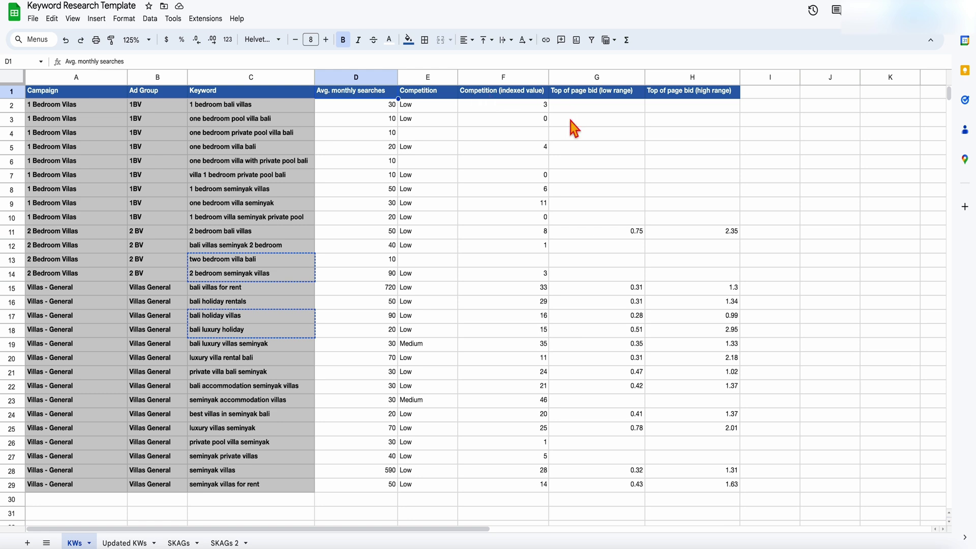
pyautogui.click(333, 232)
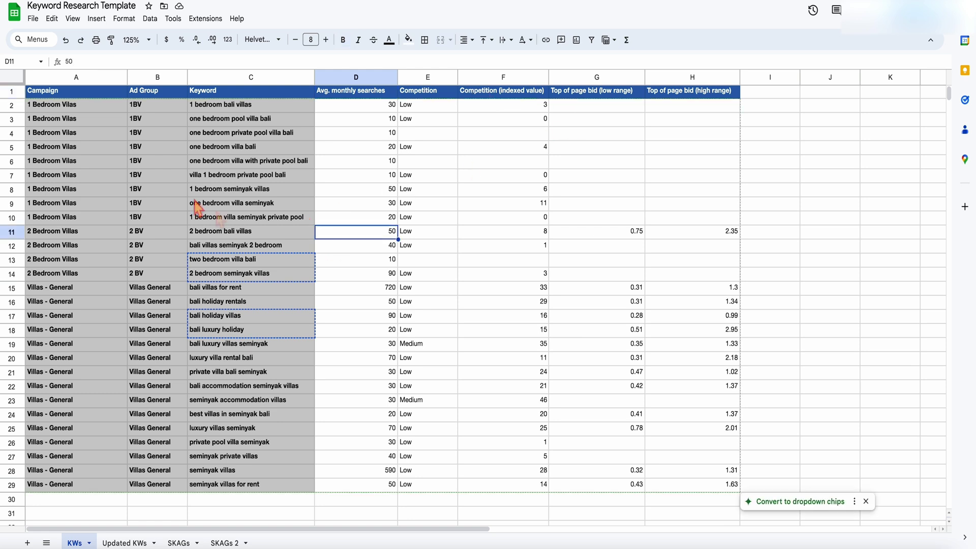
pyautogui.click(62, 108)
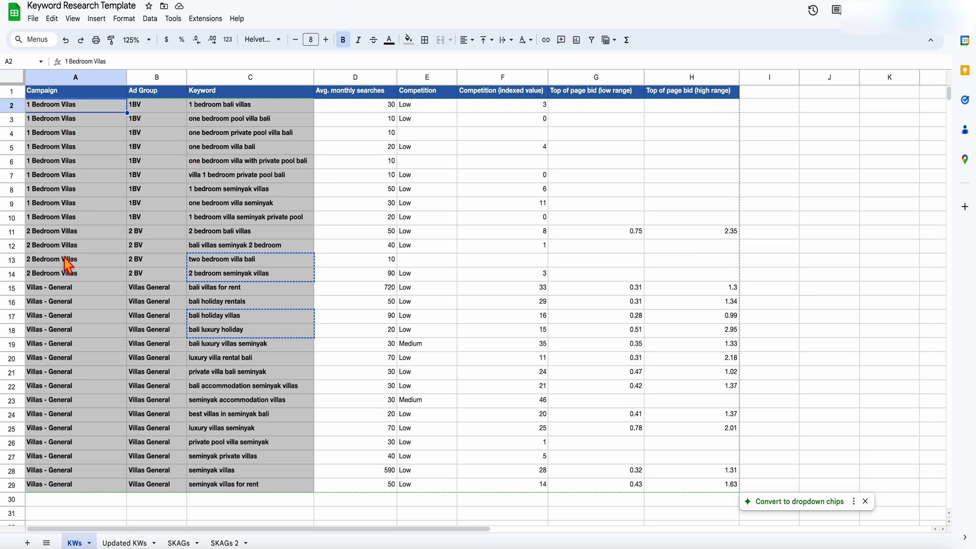
pyautogui.keyDown('shift'); pyautogui.click(72, 230); pyautogui.keyUp('shift')
pyautogui.click(72, 232)
pyautogui.keyDown('shift'); pyautogui.click(71, 277); pyautogui.keyUp('shift')
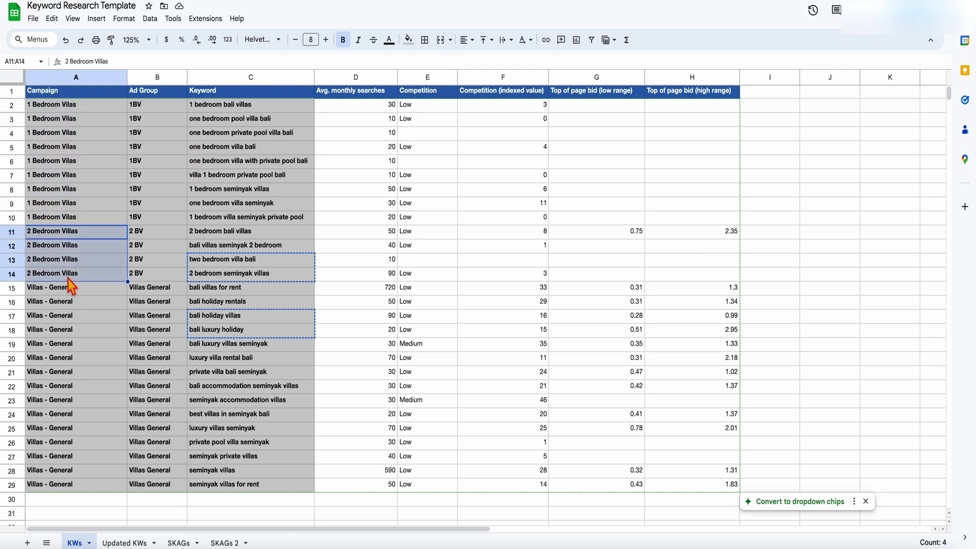
pyautogui.click(70, 291)
pyautogui.keyDown('shift'); pyautogui.click(73, 489); pyautogui.keyUp('shift')
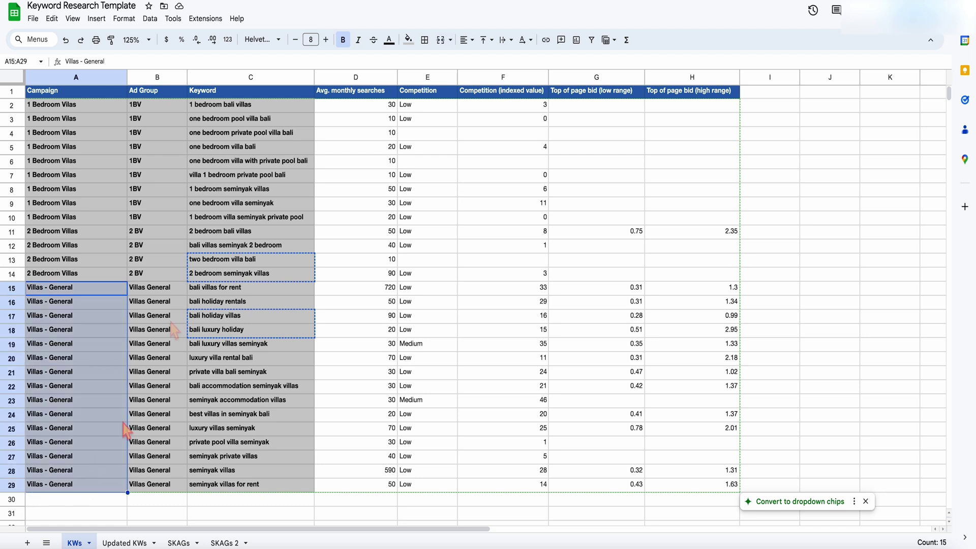